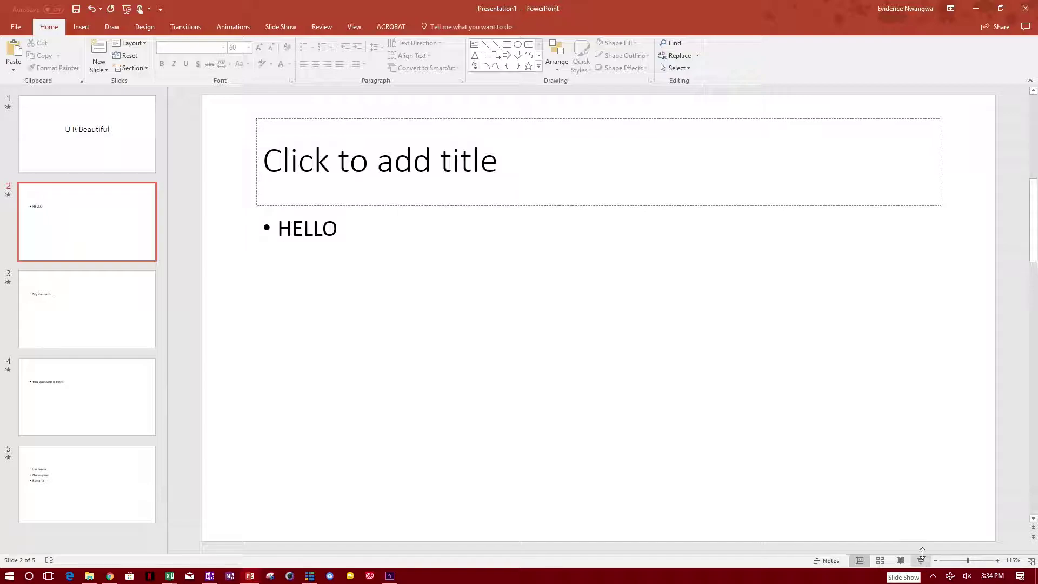
# - Start recording the slide show from the beginning on slide 1, U R Beautiful
pyautogui.click(281, 27)
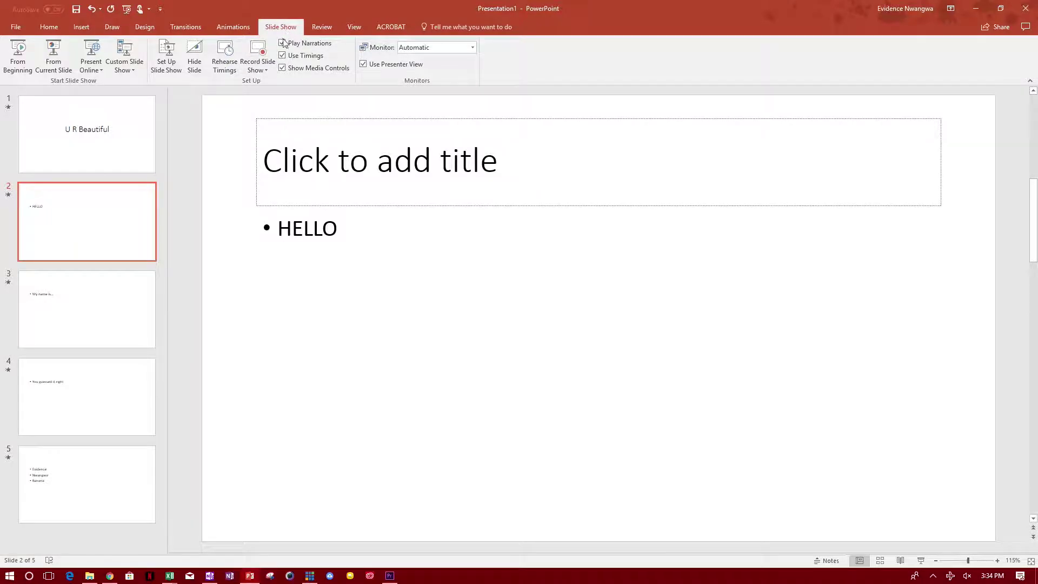
pyautogui.click(262, 70)
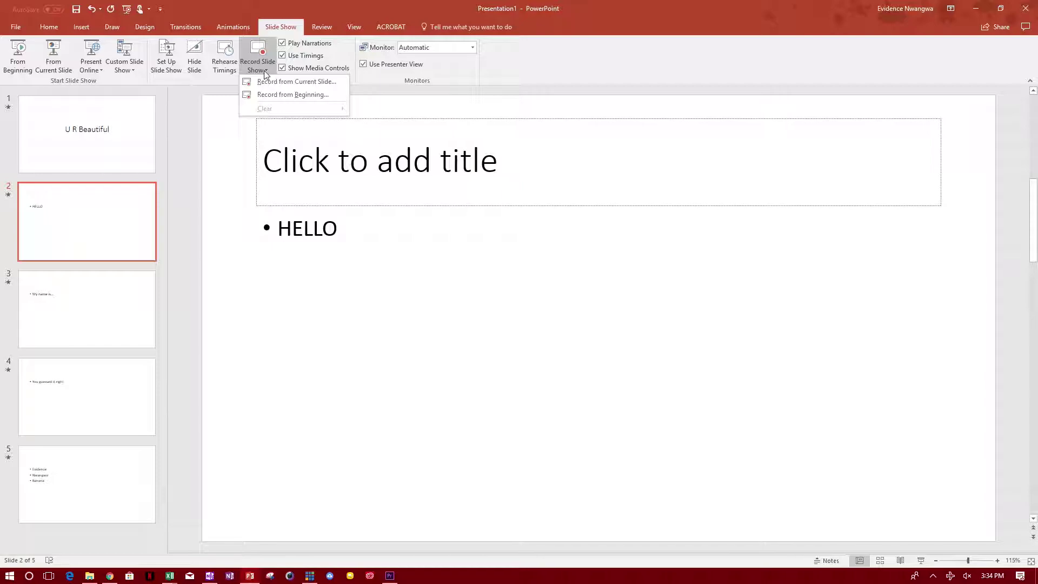
pyautogui.click(278, 95)
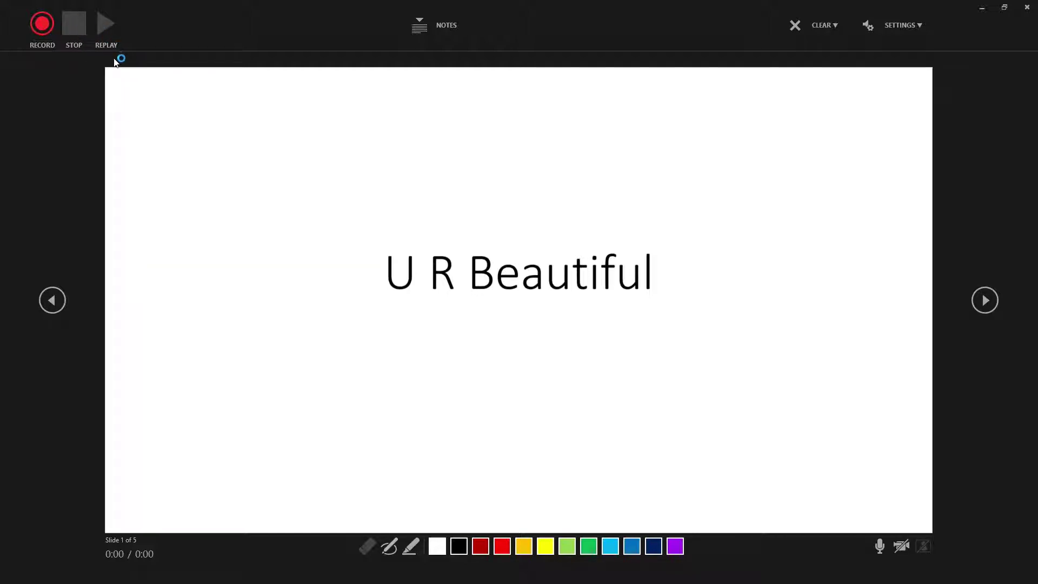
# - Review the microphone and camera recording settings, then show and hide slide 1's speaker notes
pyautogui.click(916, 26)
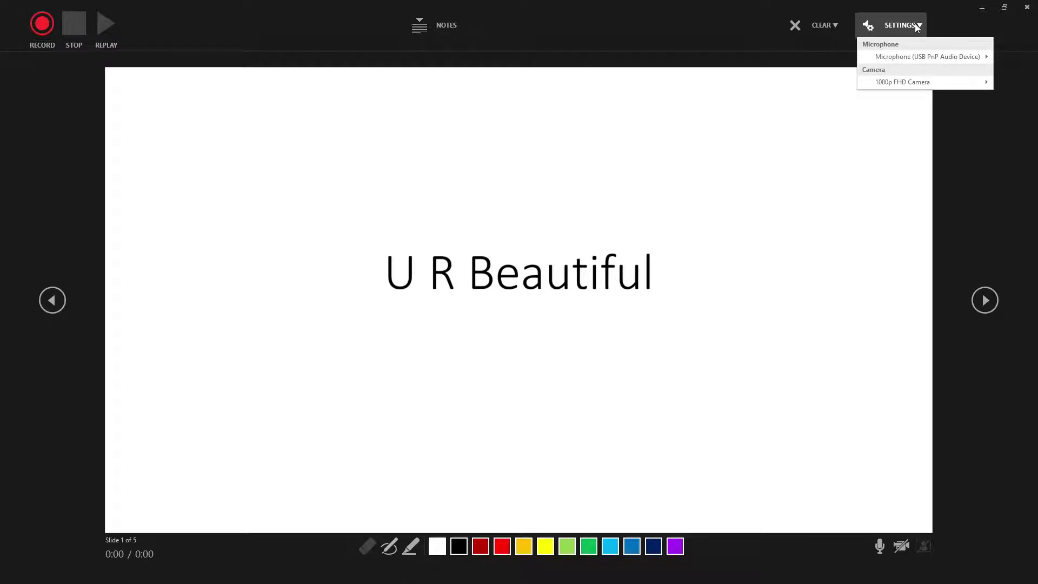
pyautogui.moveTo(916, 84)
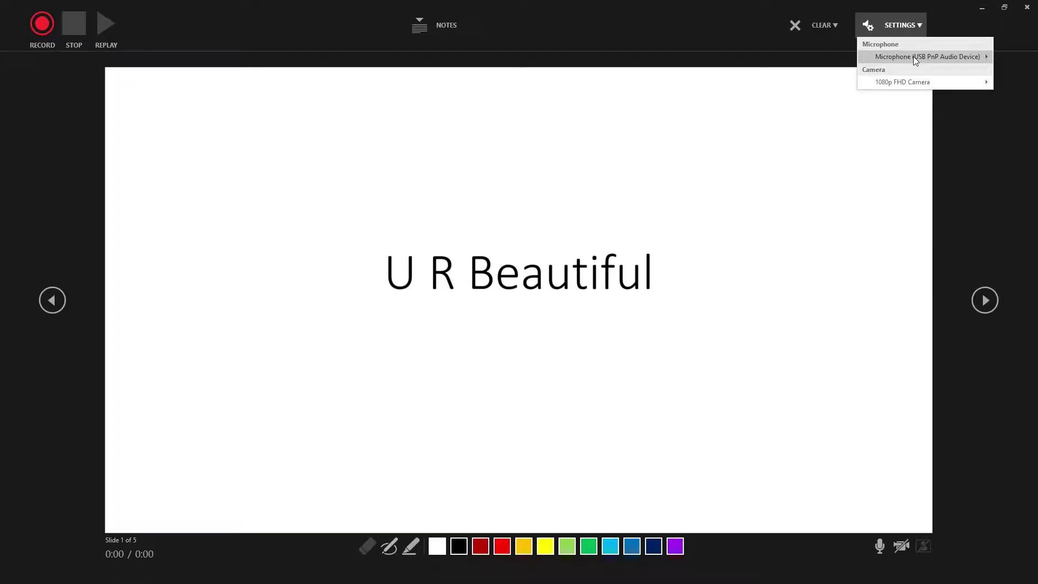
pyautogui.moveTo(914, 57)
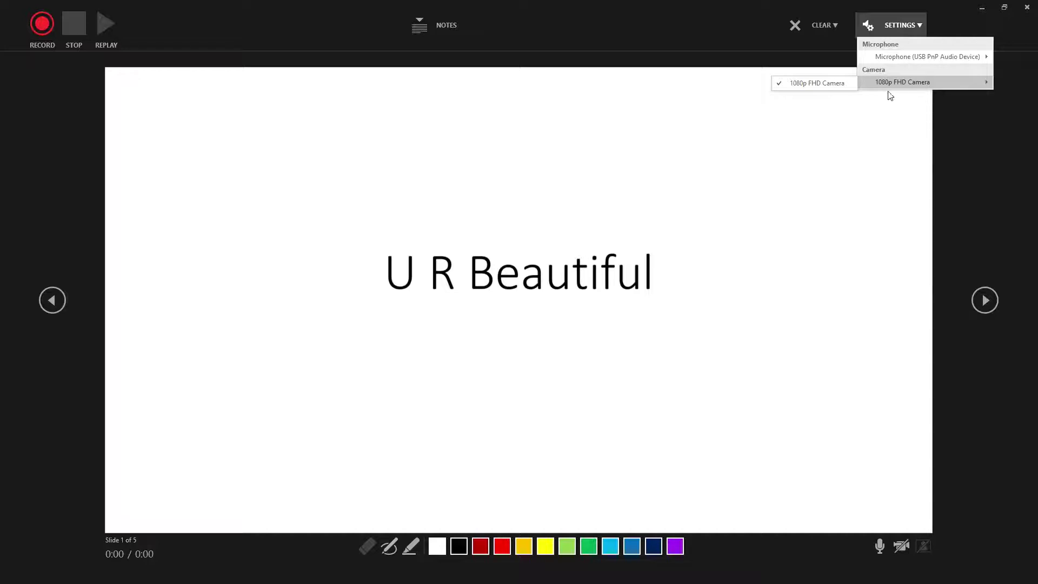
pyautogui.click(886, 110)
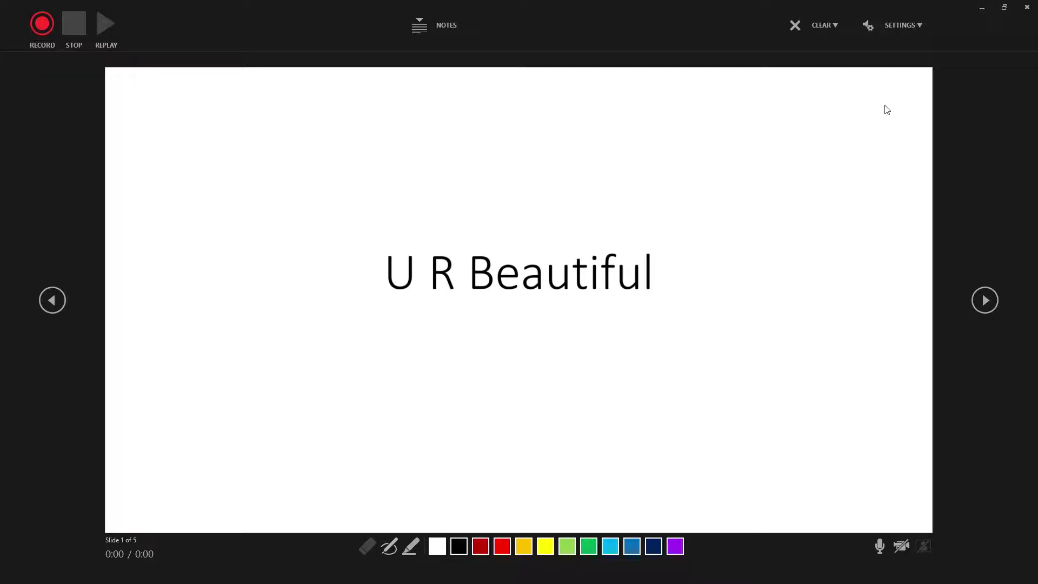
pyautogui.click(454, 30)
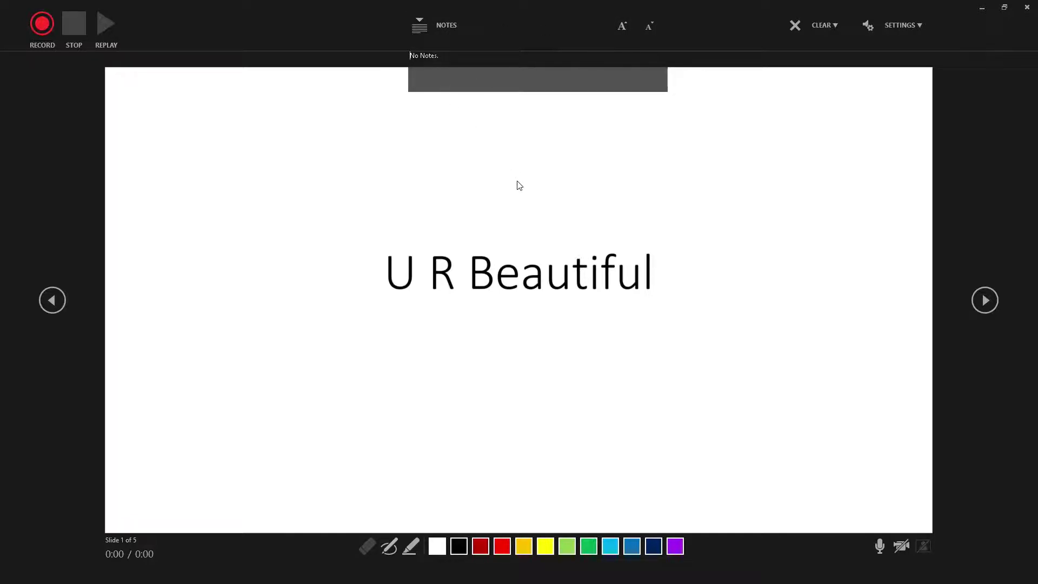
pyautogui.click(424, 30)
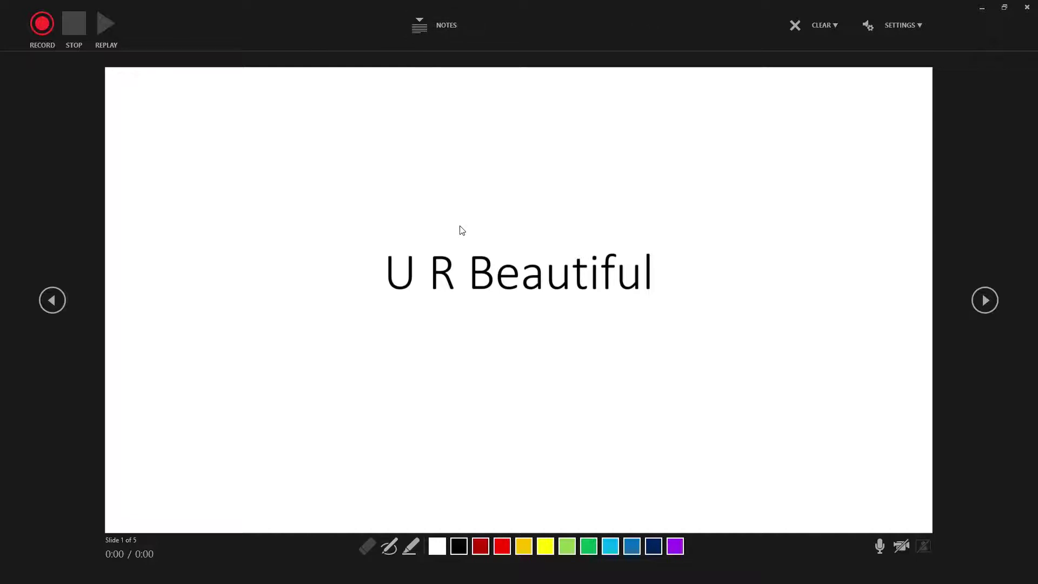
# - Ink over U R Beautiful with red, yellow, navy and purple pen strokes
pyautogui.click(390, 550)
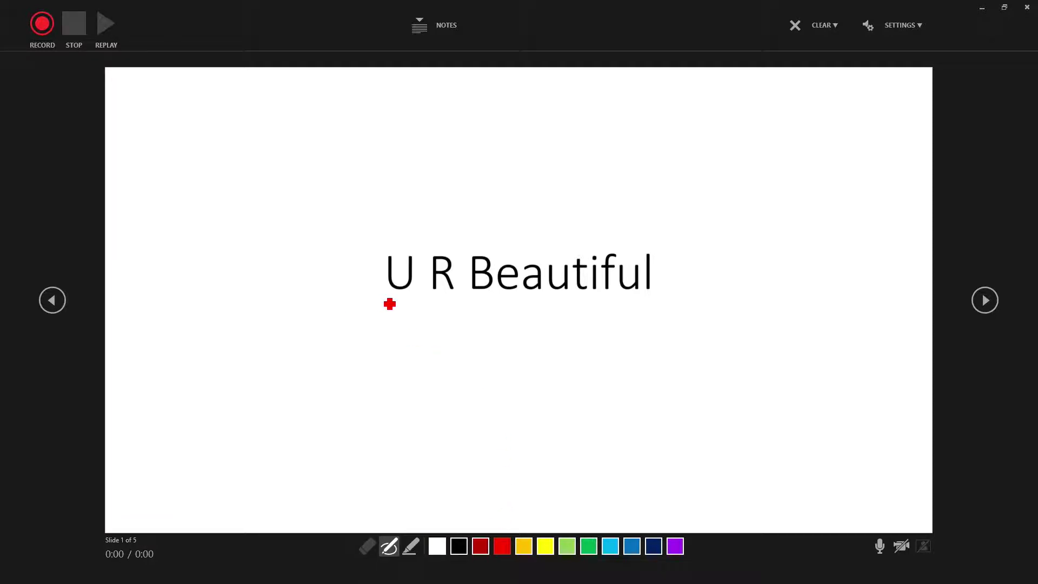
pyautogui.moveTo(388, 301)
pyautogui.mouseDown()
pyautogui.moveTo(439, 319)
pyautogui.moveTo(688, 322)
pyautogui.moveTo(484, 211)
pyautogui.moveTo(368, 317)
pyautogui.moveTo(457, 327)
pyautogui.moveTo(482, 243)
pyautogui.moveTo(639, 262)
pyautogui.moveTo(678, 307)
pyautogui.moveTo(452, 308)
pyautogui.moveTo(452, 248)
pyautogui.moveTo(391, 350)
pyautogui.mouseUp()
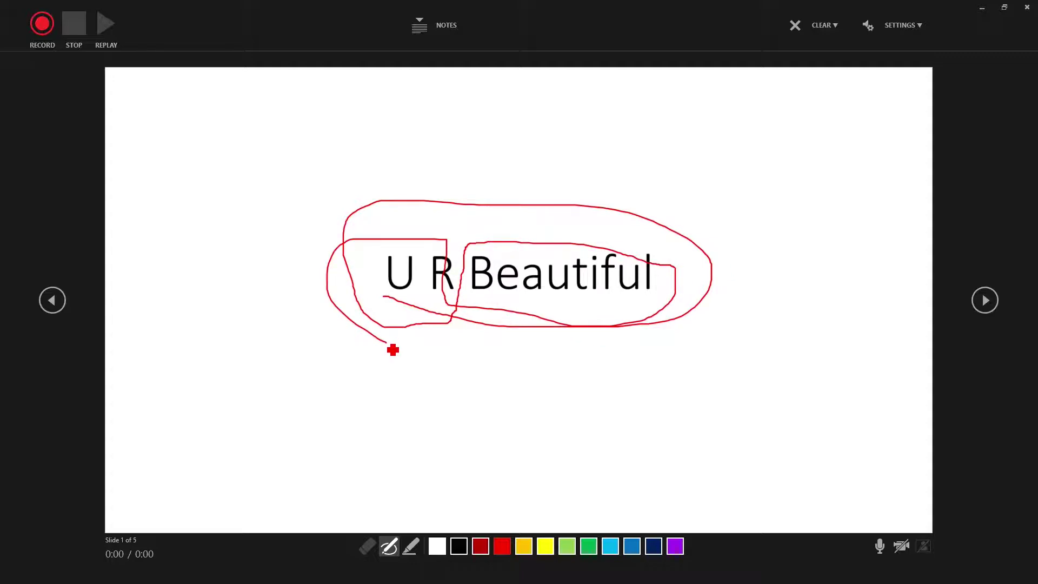
pyautogui.click(545, 546)
pyautogui.moveTo(440, 380)
pyautogui.mouseDown()
pyautogui.moveTo(461, 303)
pyautogui.moveTo(534, 378)
pyautogui.moveTo(473, 350)
pyautogui.moveTo(526, 464)
pyautogui.moveTo(549, 465)
pyautogui.mouseUp()
pyautogui.click(502, 546)
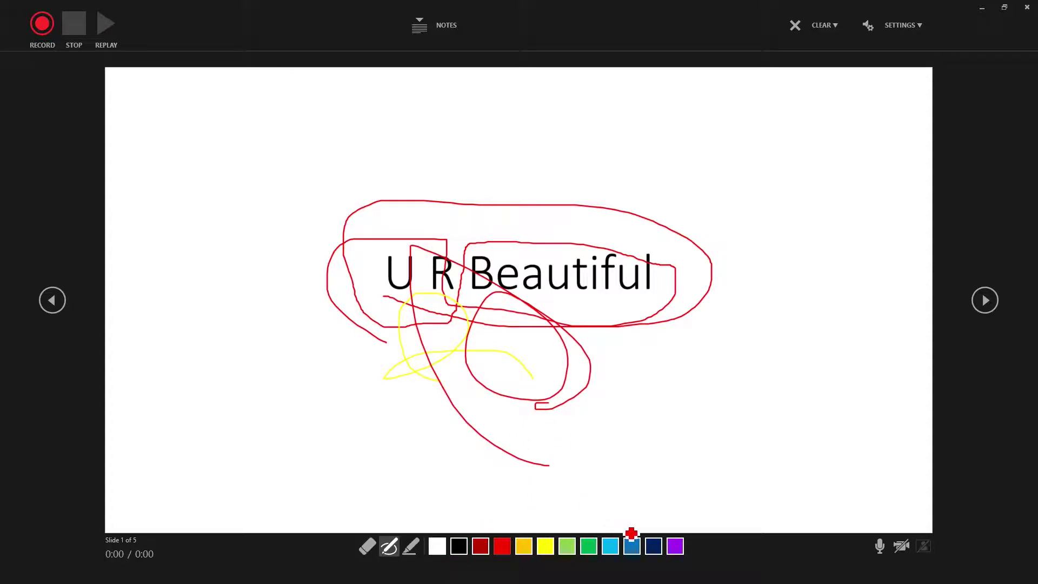
pyautogui.click(655, 548)
pyautogui.moveTo(625, 386)
pyautogui.mouseDown()
pyautogui.moveTo(528, 387)
pyautogui.moveTo(258, 161)
pyautogui.moveTo(386, 372)
pyautogui.mouseUp()
pyautogui.click(675, 546)
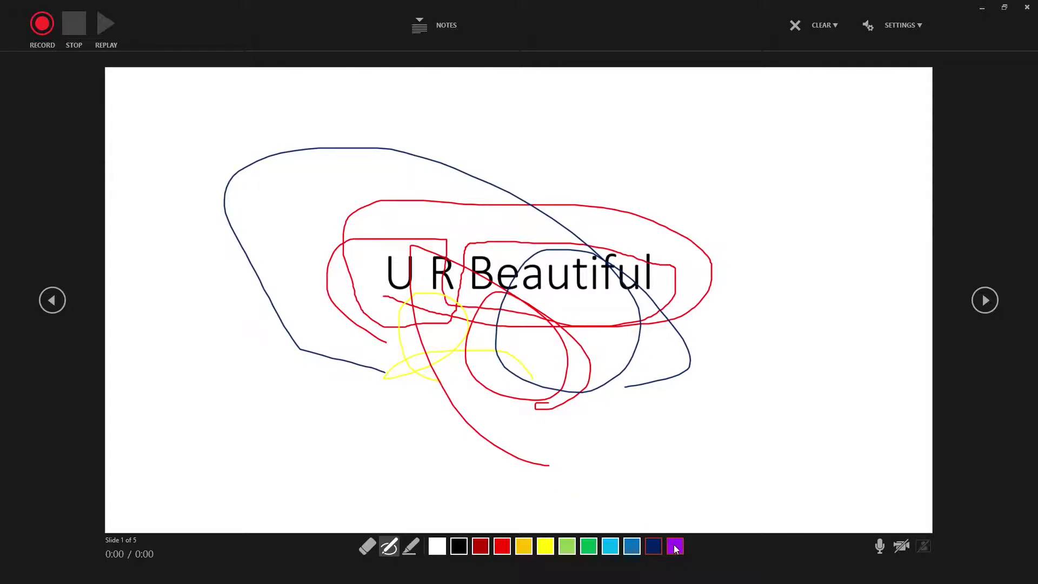
pyautogui.moveTo(642, 448)
pyautogui.mouseDown()
pyautogui.moveTo(663, 498)
pyautogui.moveTo(637, 428)
pyautogui.moveTo(738, 435)
pyautogui.moveTo(740, 381)
pyautogui.mouseUp()
# - Highlight part of 'Beautiful' in yellow and advance to the HELLO slide
pyautogui.click(410, 547)
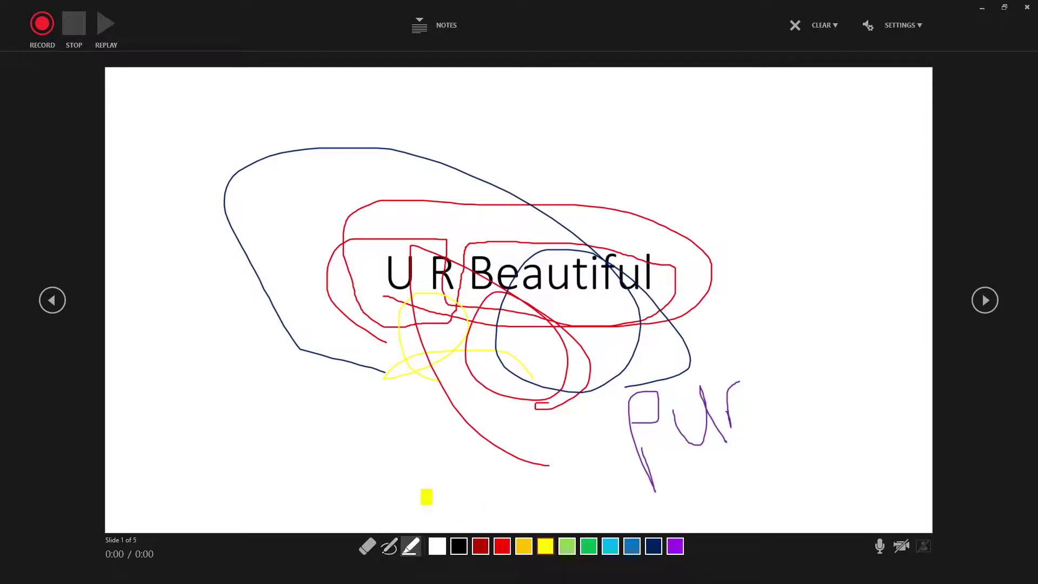
pyautogui.moveTo(525, 279); pyautogui.dragTo(621, 279)
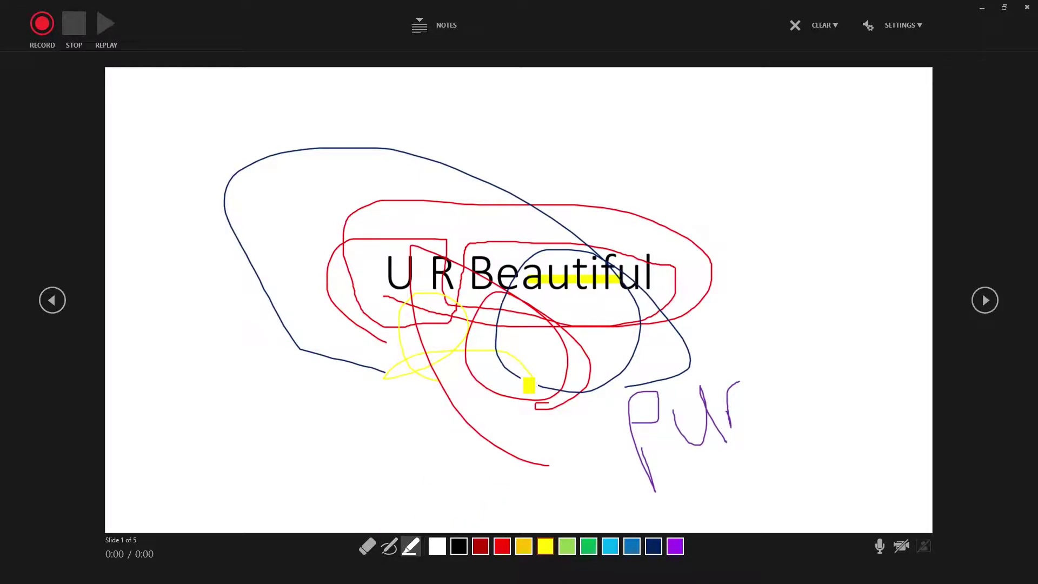
pyautogui.click(984, 300)
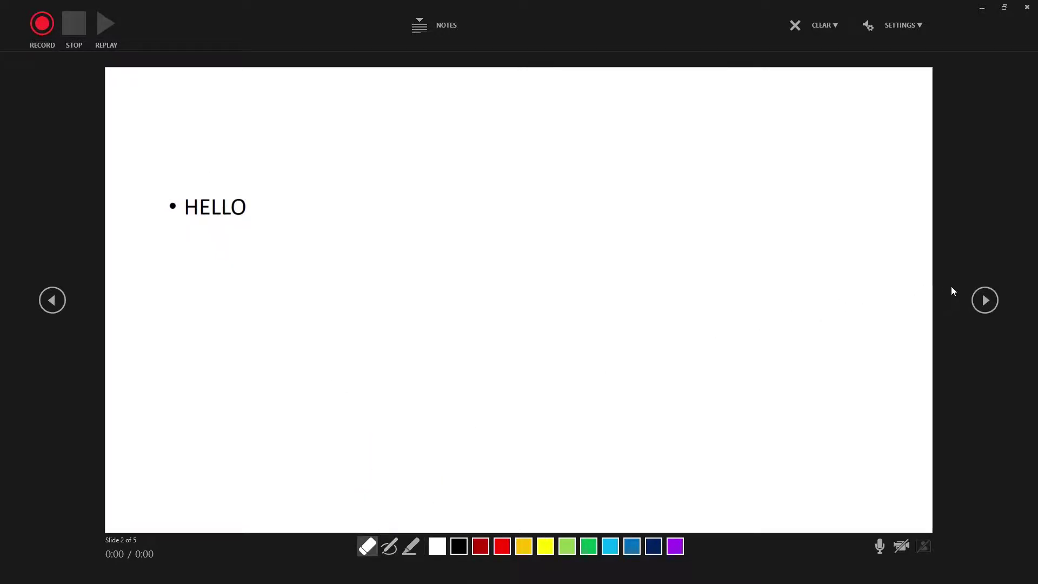
# - Move to slide 3, My name is…, toggle the microphone off and on, and enable the webcam preview
pyautogui.click(990, 301)
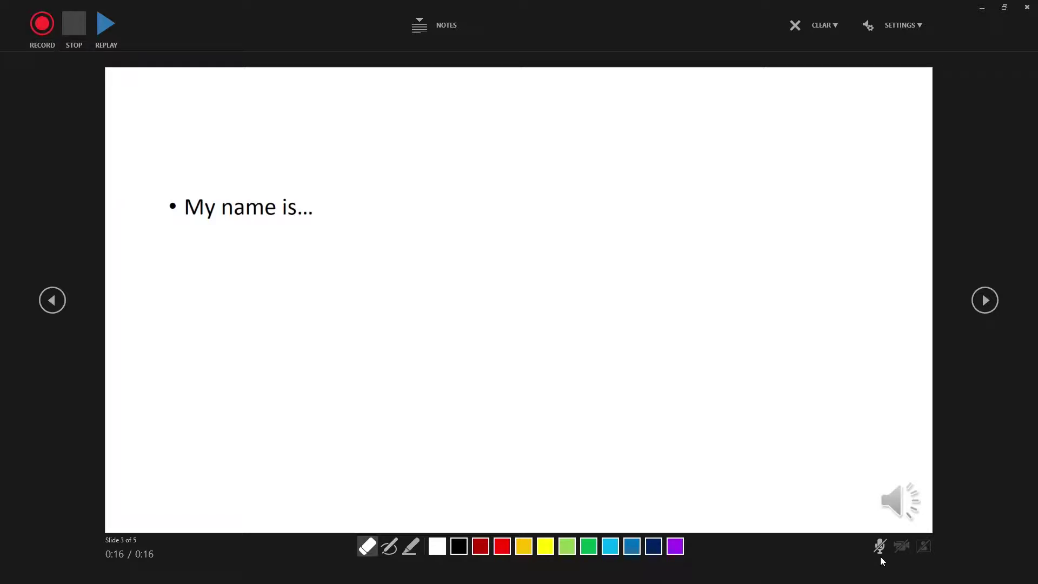
pyautogui.click(880, 555)
pyautogui.click(880, 547)
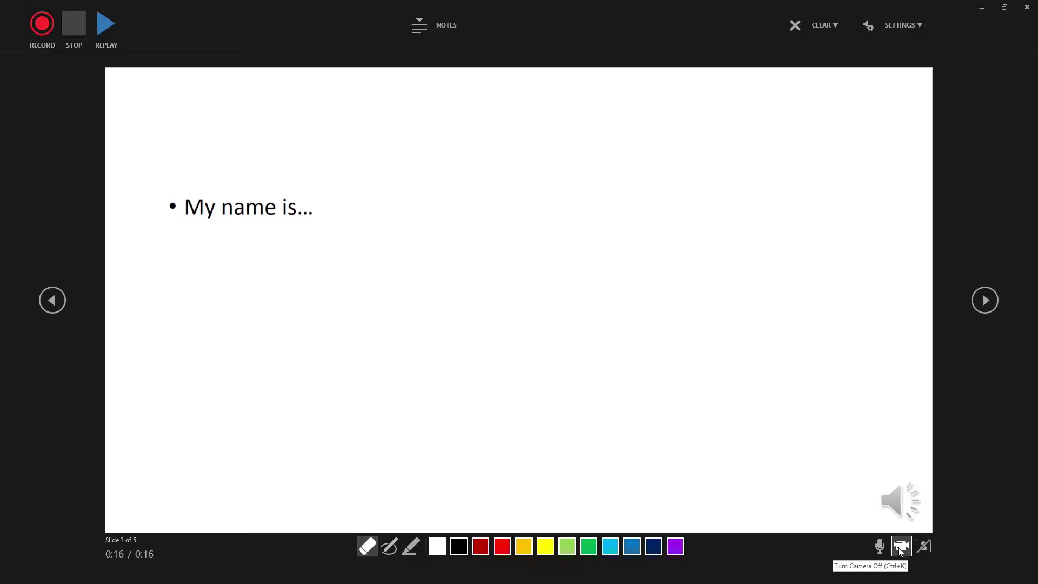
pyautogui.click(925, 547)
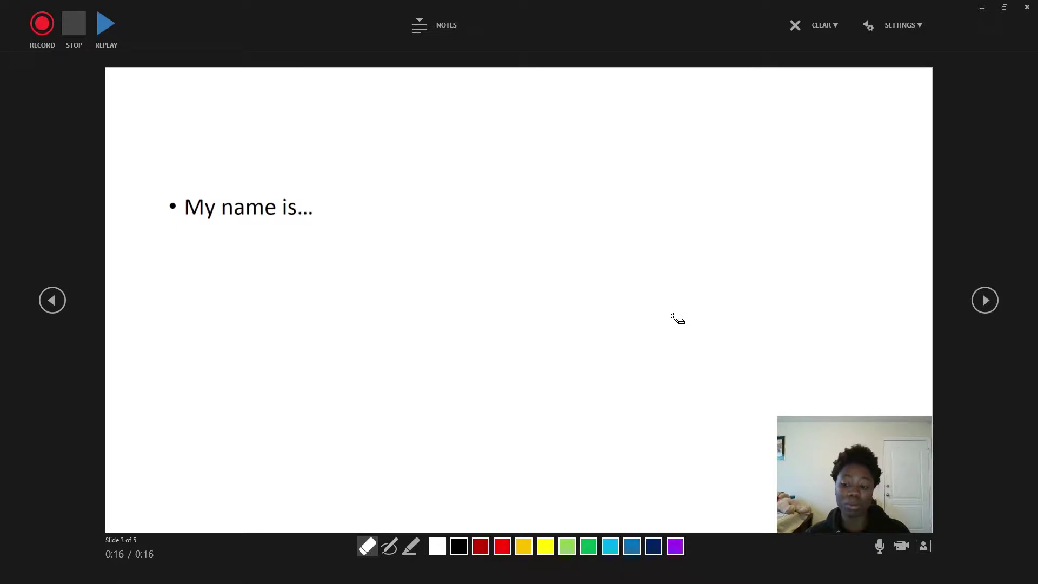
# - Record narration, circle 'My name is…' in purple ink, and continue to slide 4
pyautogui.click(42, 24)
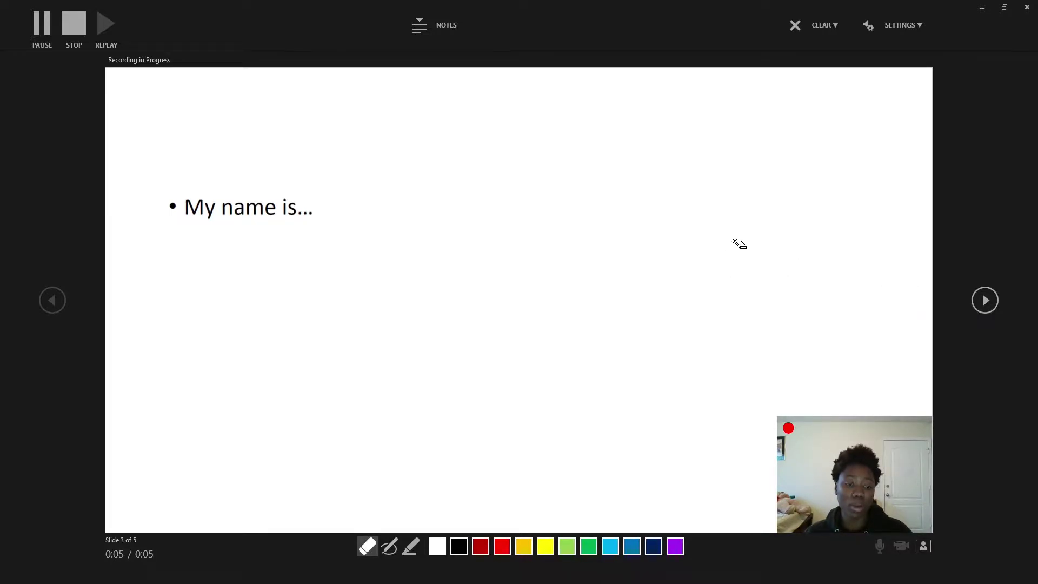
pyautogui.click(389, 548)
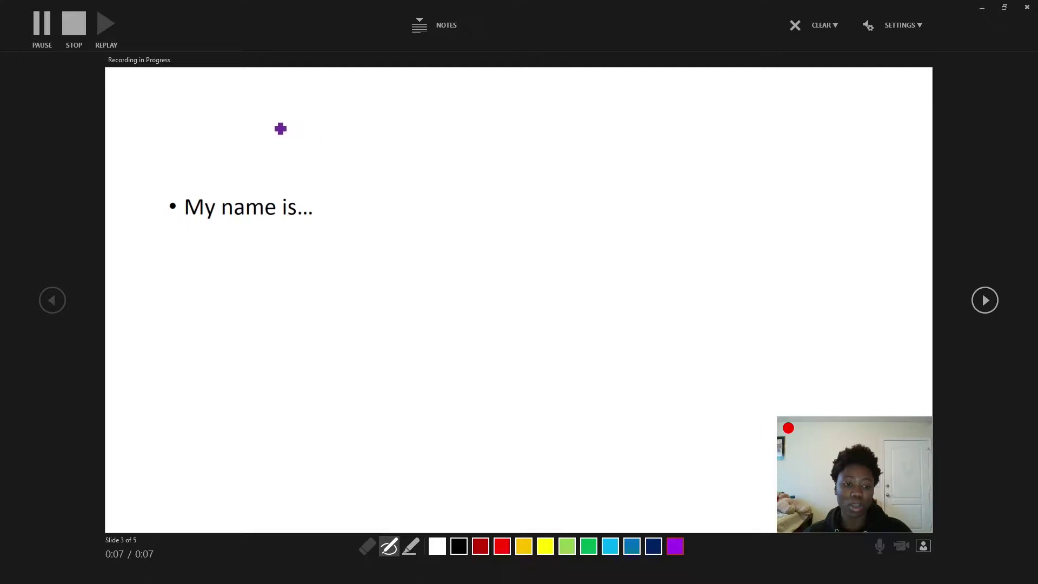
pyautogui.moveTo(272, 172)
pyautogui.mouseDown()
pyautogui.moveTo(157, 179)
pyautogui.moveTo(468, 260)
pyautogui.moveTo(220, 223)
pyautogui.moveTo(235, 234)
pyautogui.mouseUp()
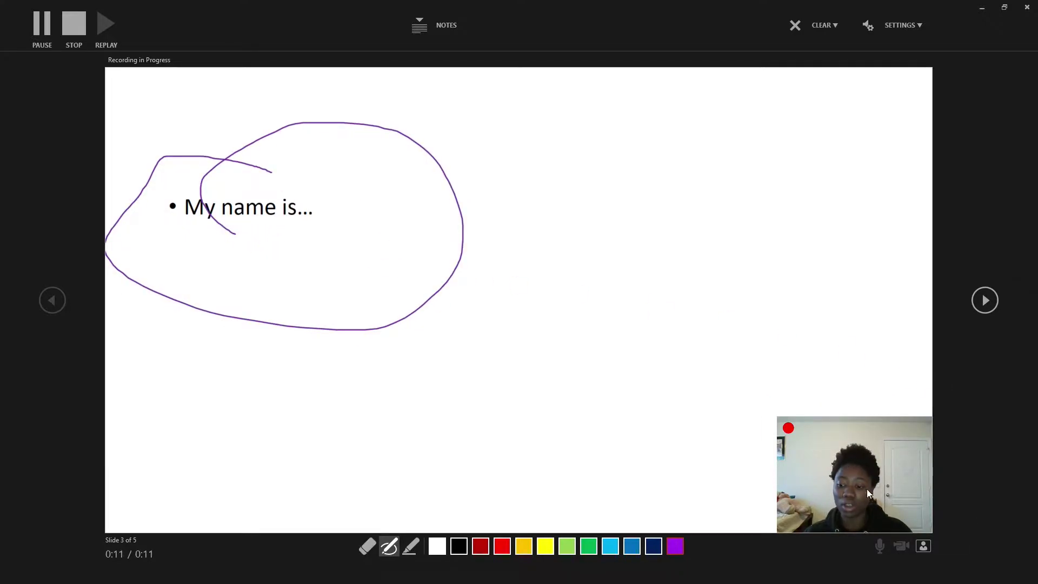
pyautogui.click(985, 300)
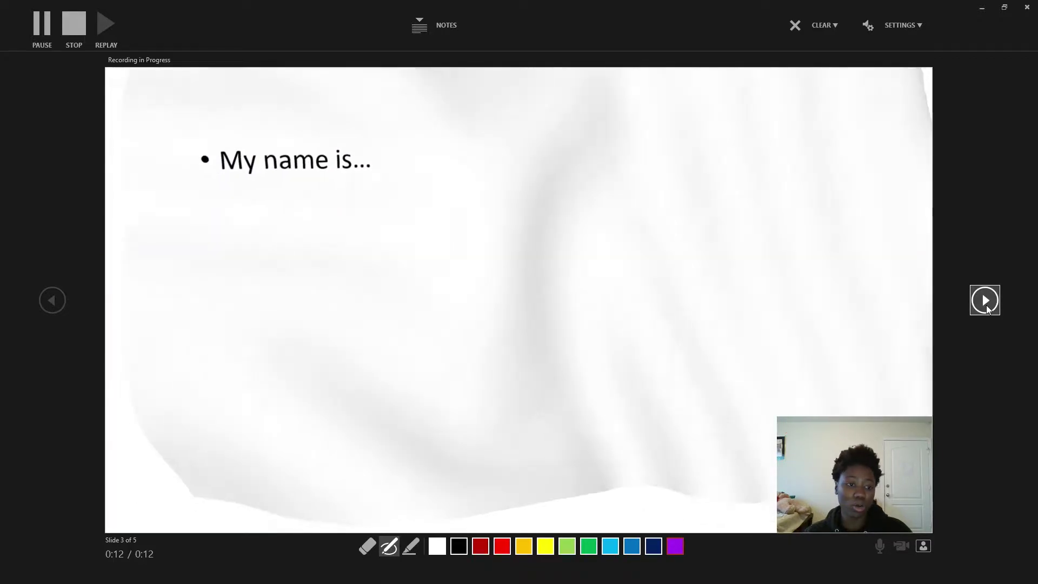
pyautogui.click(985, 300)
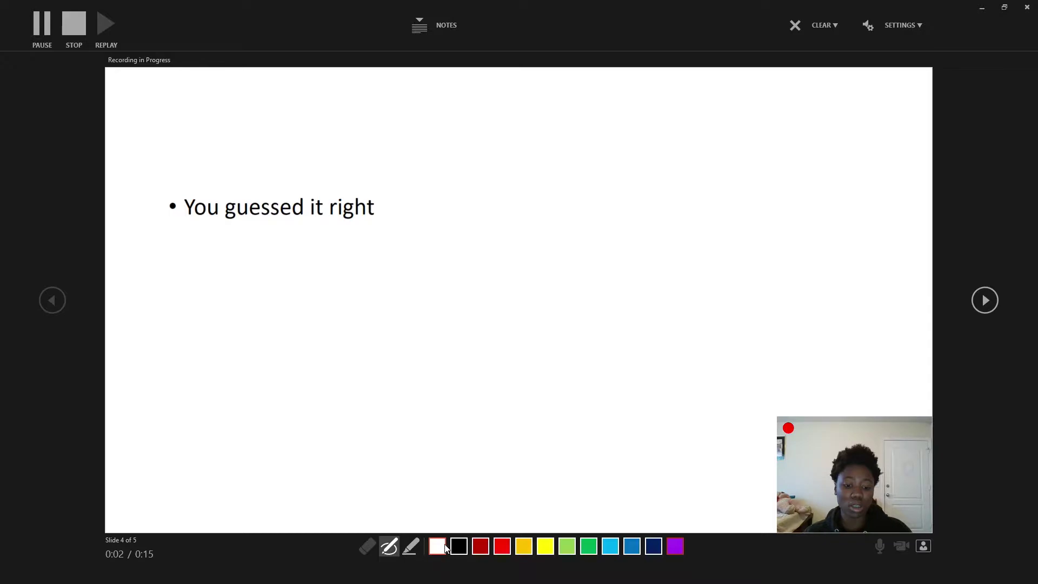
# - On the final slide, scribble black ink loops over the list and hide the webcam preview
pyautogui.click(982, 301)
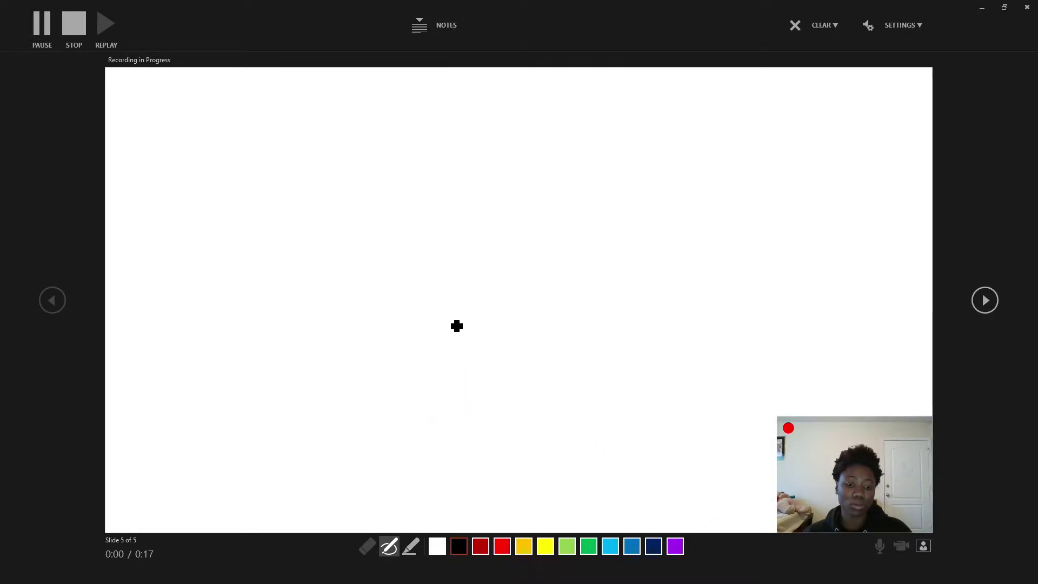
pyautogui.moveTo(417, 248)
pyautogui.mouseDown()
pyautogui.moveTo(396, 341)
pyautogui.moveTo(352, 327)
pyautogui.moveTo(679, 241)
pyautogui.moveTo(522, 206)
pyautogui.moveTo(626, 430)
pyautogui.mouseUp()
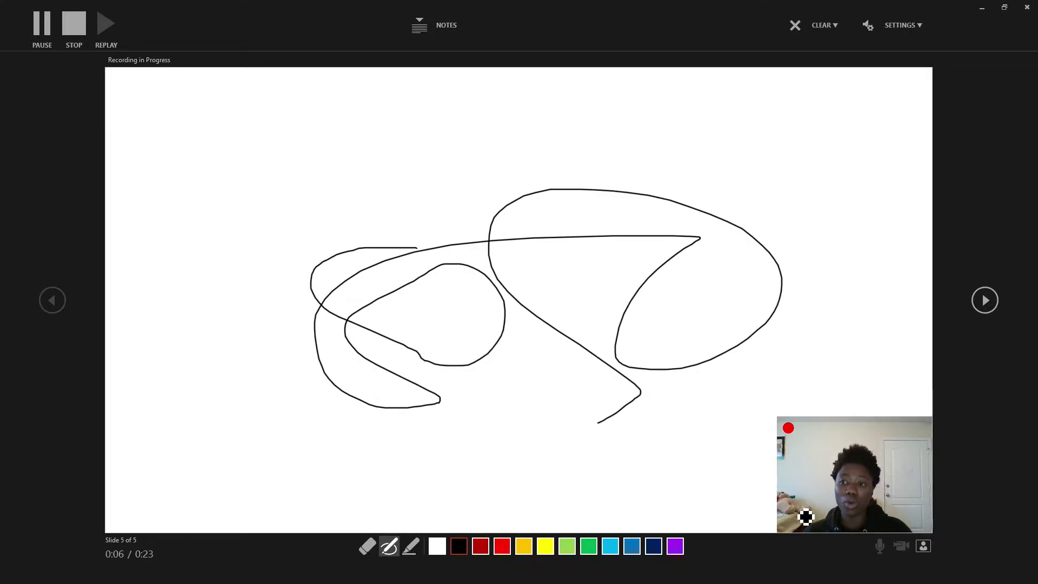
pyautogui.click(923, 548)
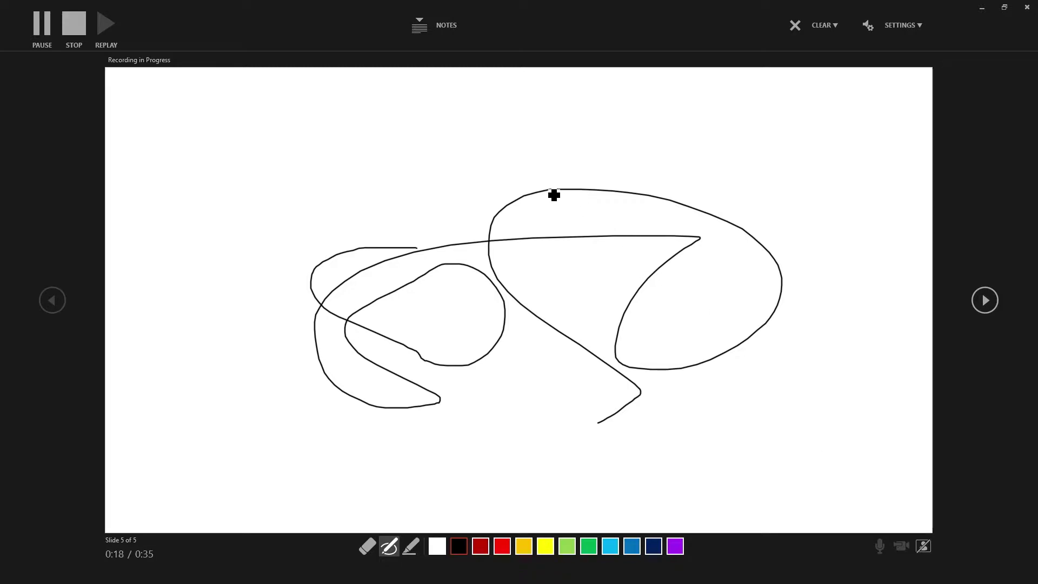
pyautogui.moveTo(527, 183)
pyautogui.mouseDown()
pyautogui.moveTo(301, 225)
pyautogui.moveTo(468, 252)
pyautogui.moveTo(434, 273)
pyautogui.mouseUp()
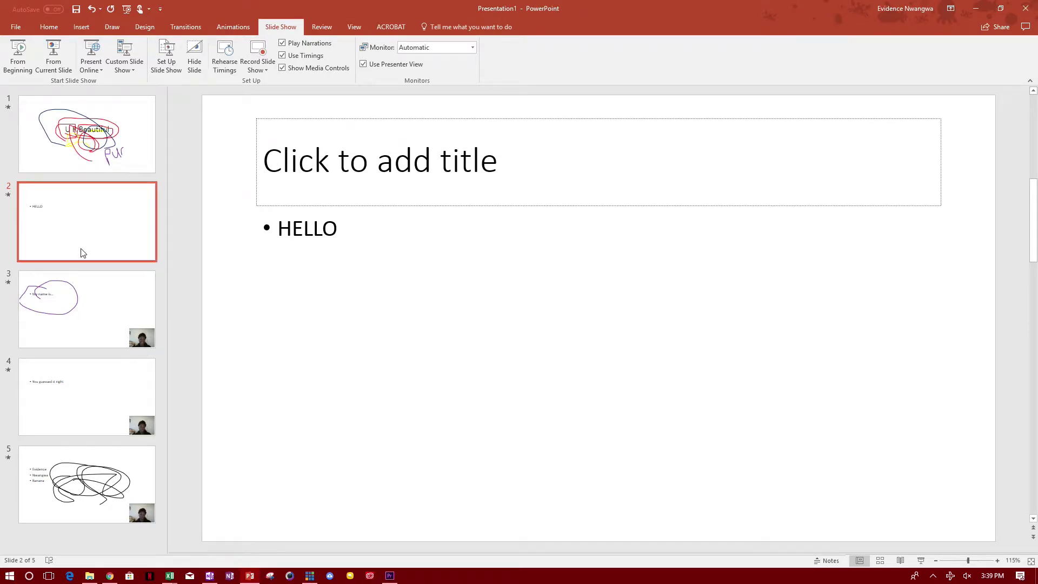
# - Select slide 3 and play, then pause, its recorded webcam clip
pyautogui.click(133, 327)
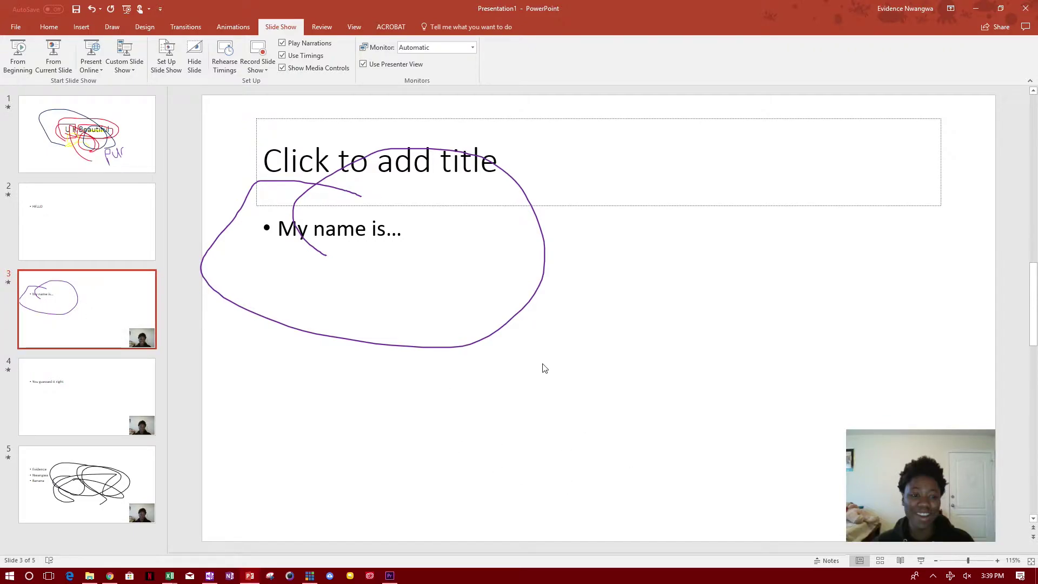
pyautogui.moveTo(917, 500)
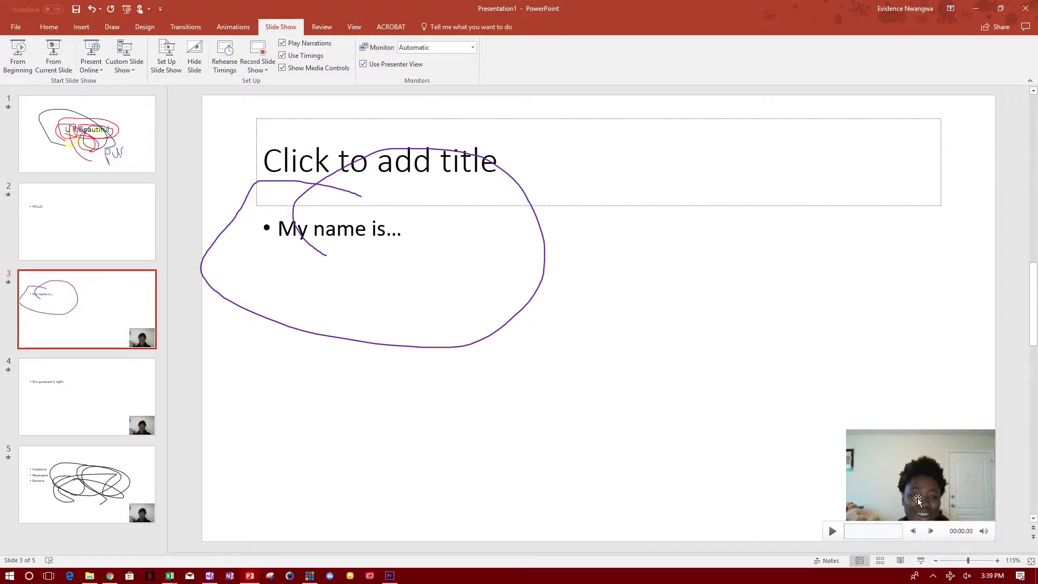
pyautogui.click(832, 531)
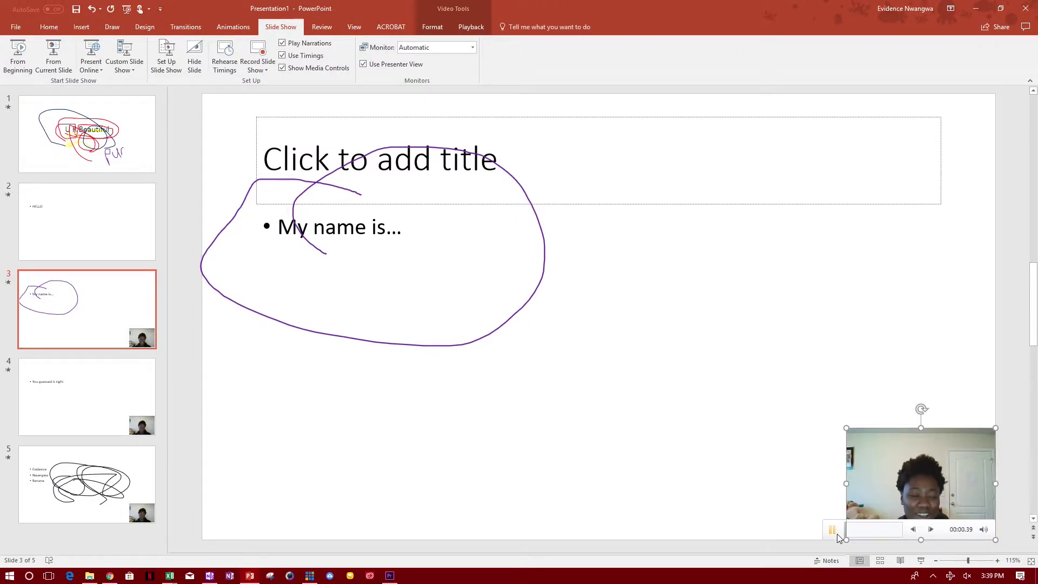
pyautogui.click(833, 530)
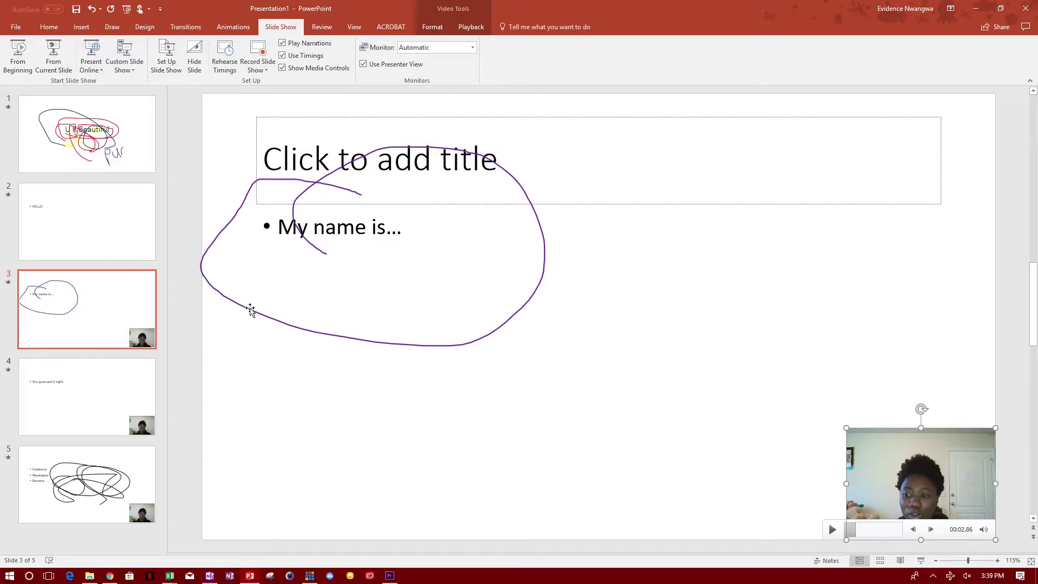
# - View slides 5 and 4, then return to slide 3 and replay its webcam clip
pyautogui.moveTo(125, 384); pyautogui.dragTo(132, 461)
pyautogui.click(132, 461)
pyautogui.click(120, 377)
pyautogui.click(127, 301)
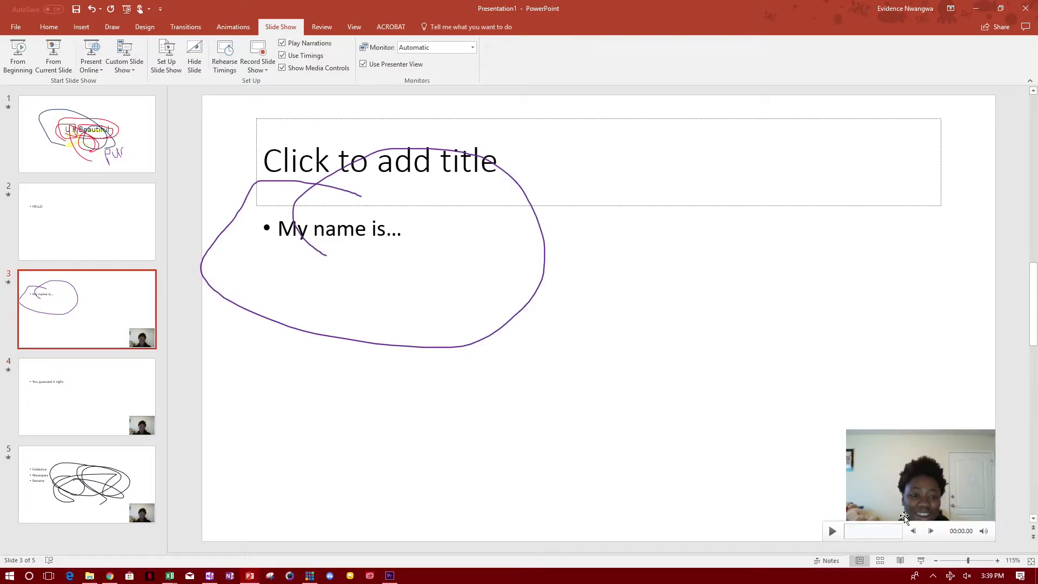
pyautogui.click(833, 530)
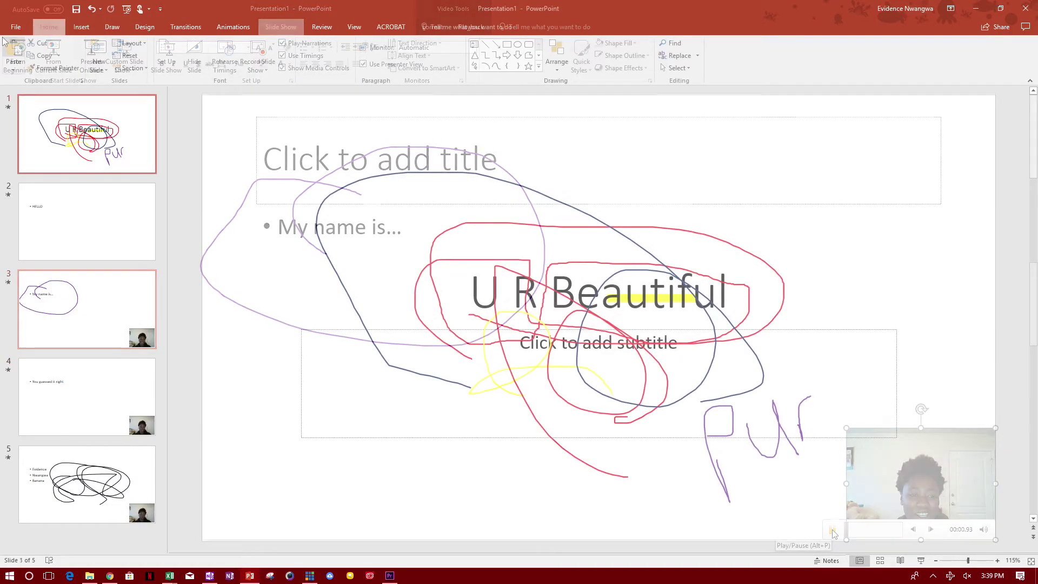
# - Set up Save As in Documents as U R Beautiful with MPEG-4 Video as the file type
pyautogui.click(17, 30)
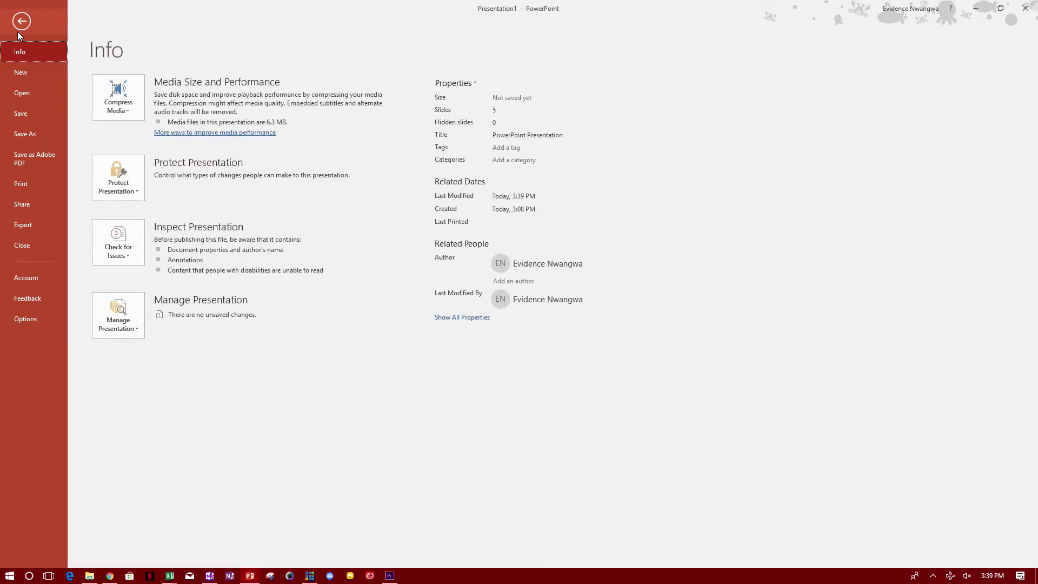
pyautogui.click(37, 133)
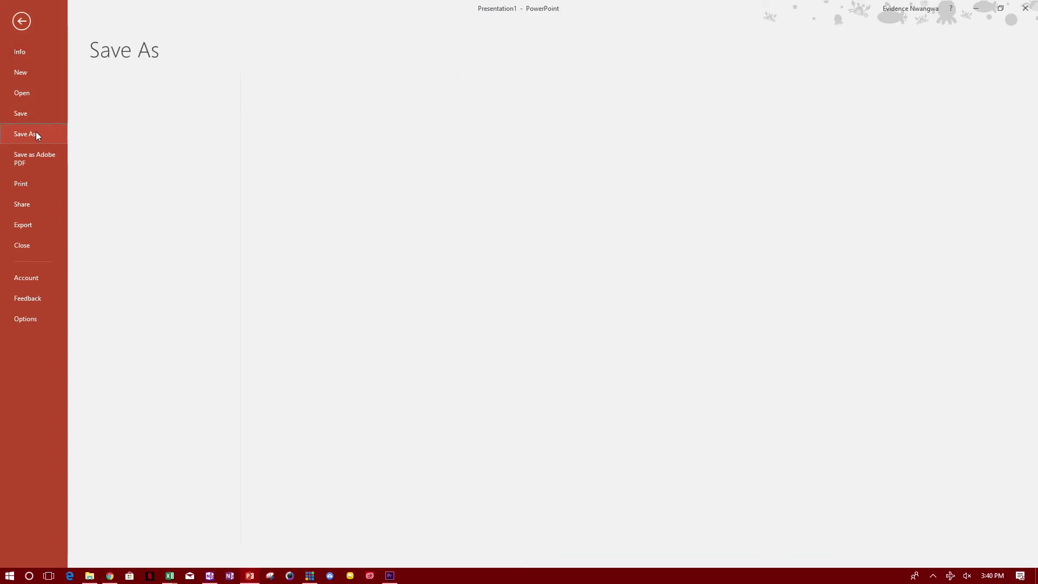
pyautogui.click(159, 280)
pyautogui.click(140, 232)
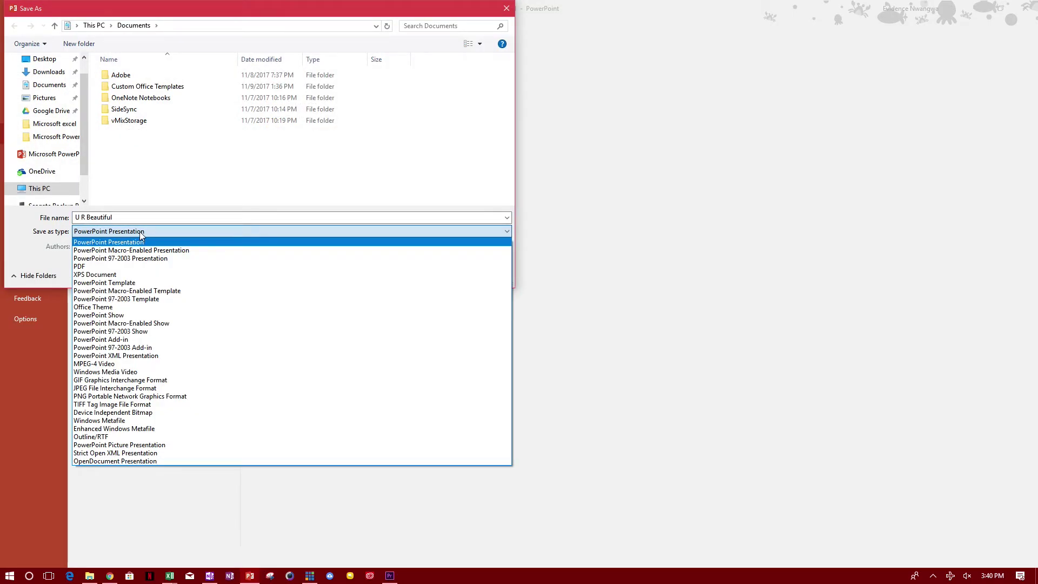
pyautogui.click(140, 233)
pyautogui.click(138, 233)
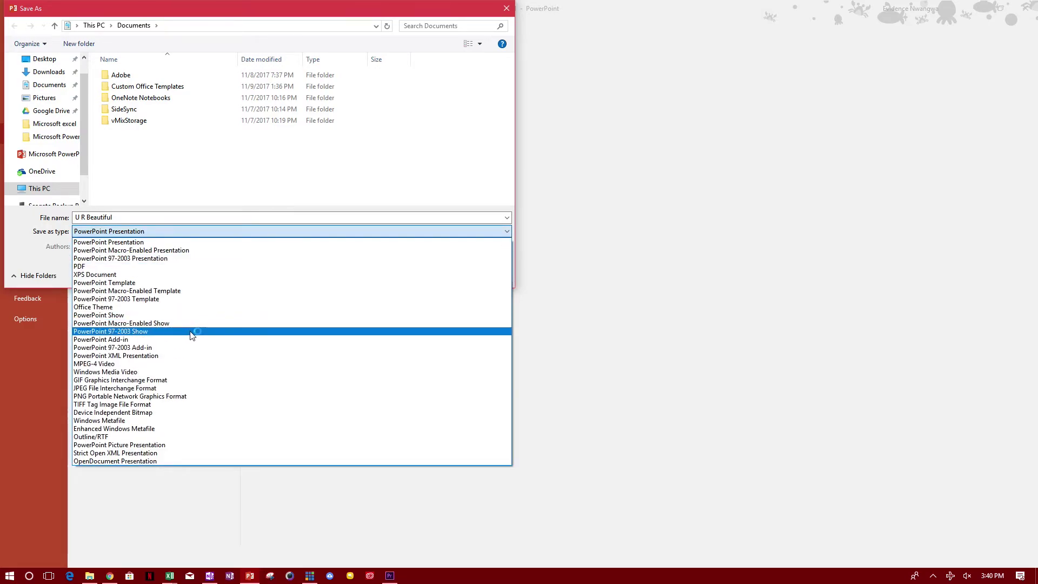
pyautogui.click(162, 368)
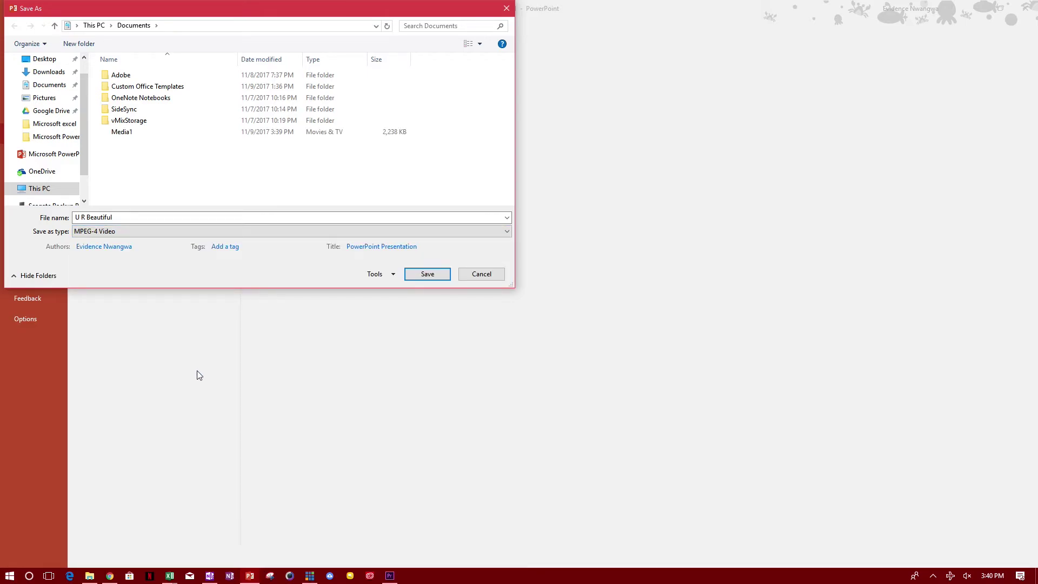
# - Save to start exporting U R Beautiful.mp4, then view slides 2 through 5 while it renders
pyautogui.click(425, 279)
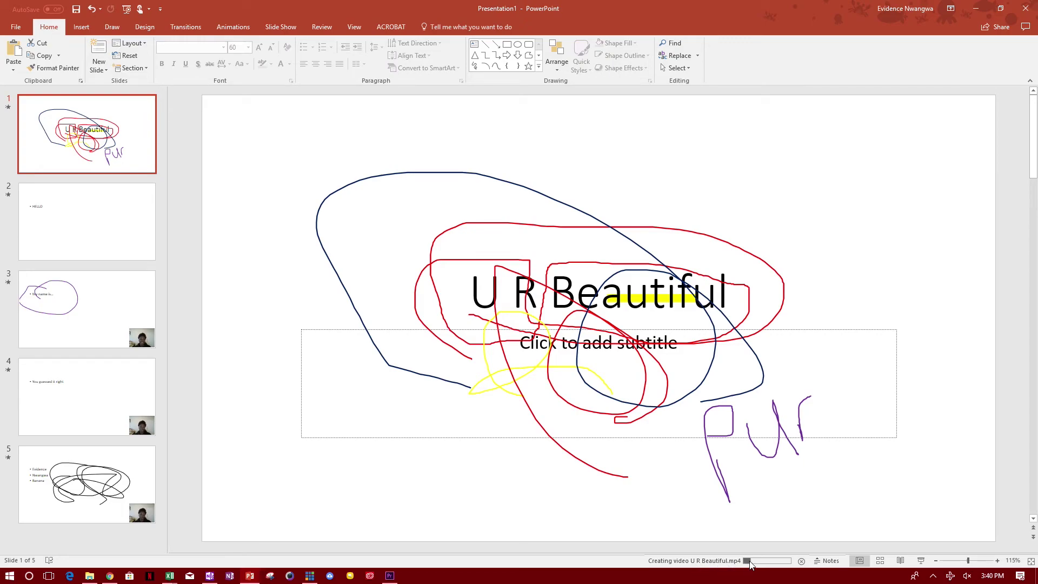
pyautogui.click(106, 208)
pyautogui.click(106, 324)
pyautogui.click(122, 393)
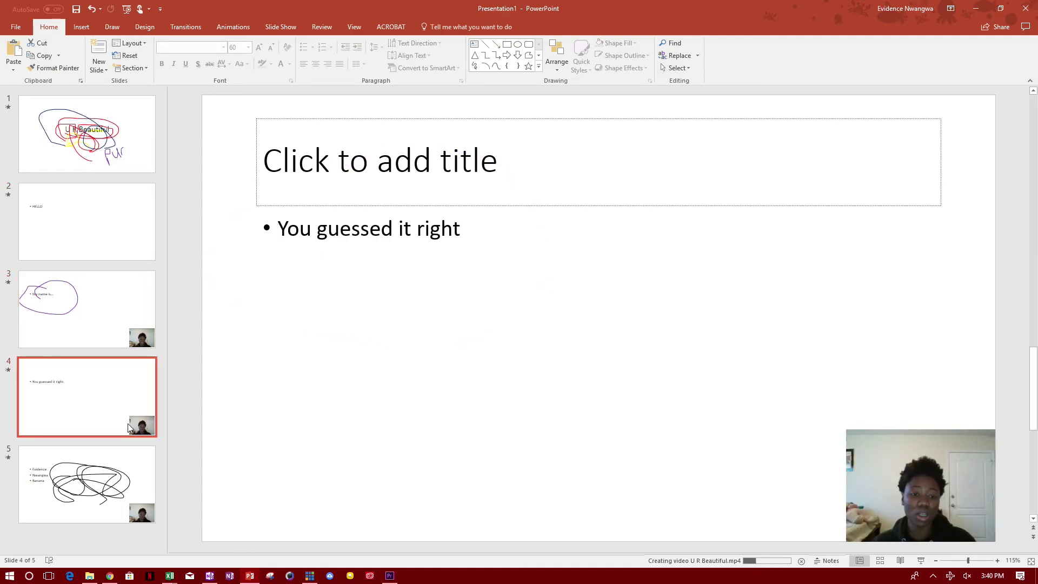
pyautogui.click(117, 474)
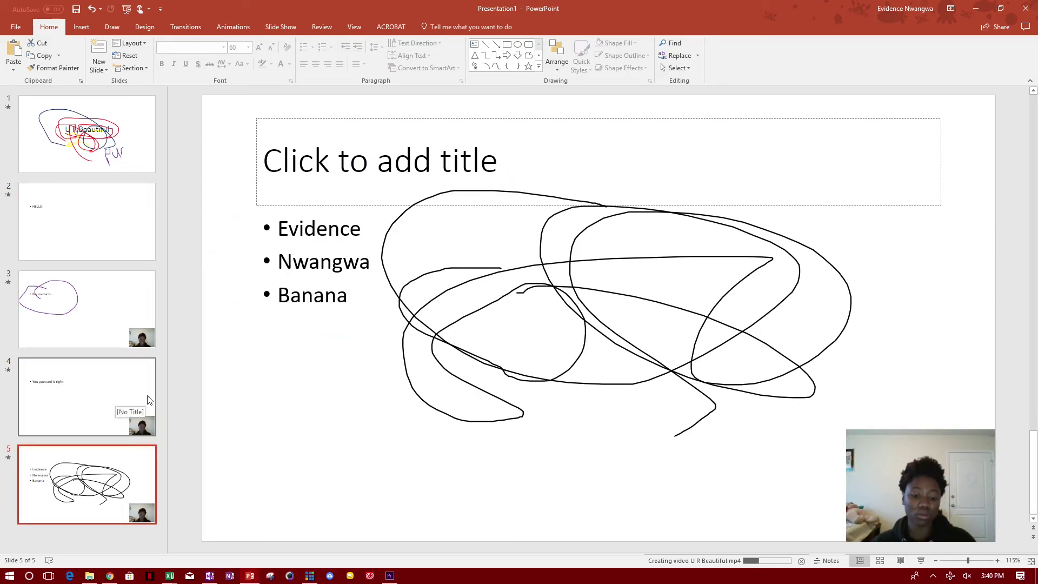